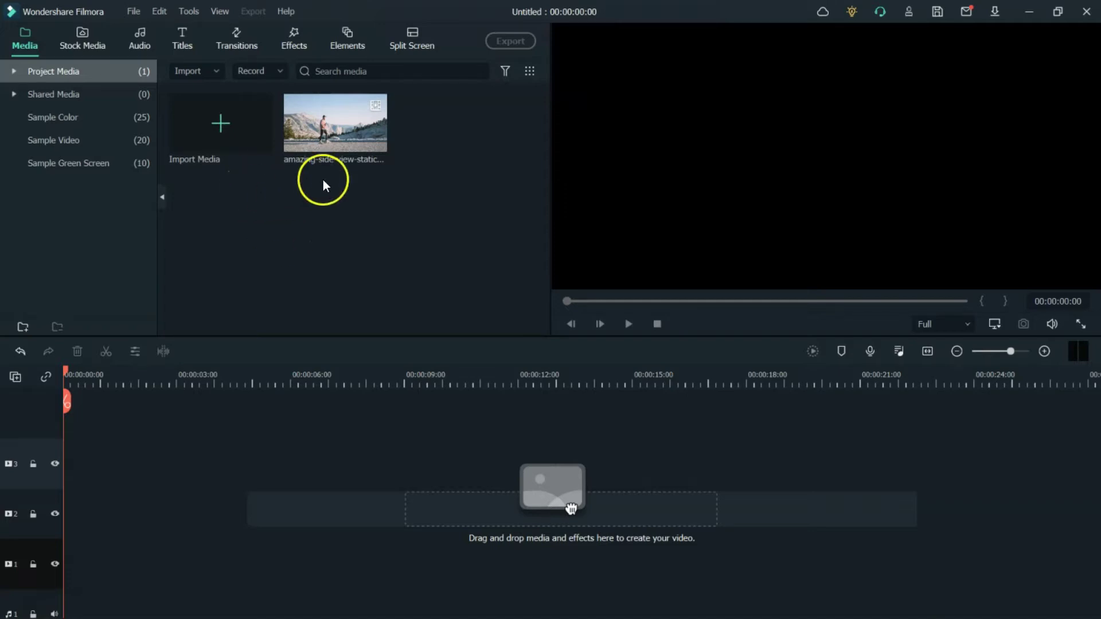
{"action": "left_click", "coordinate": [216, 70]}
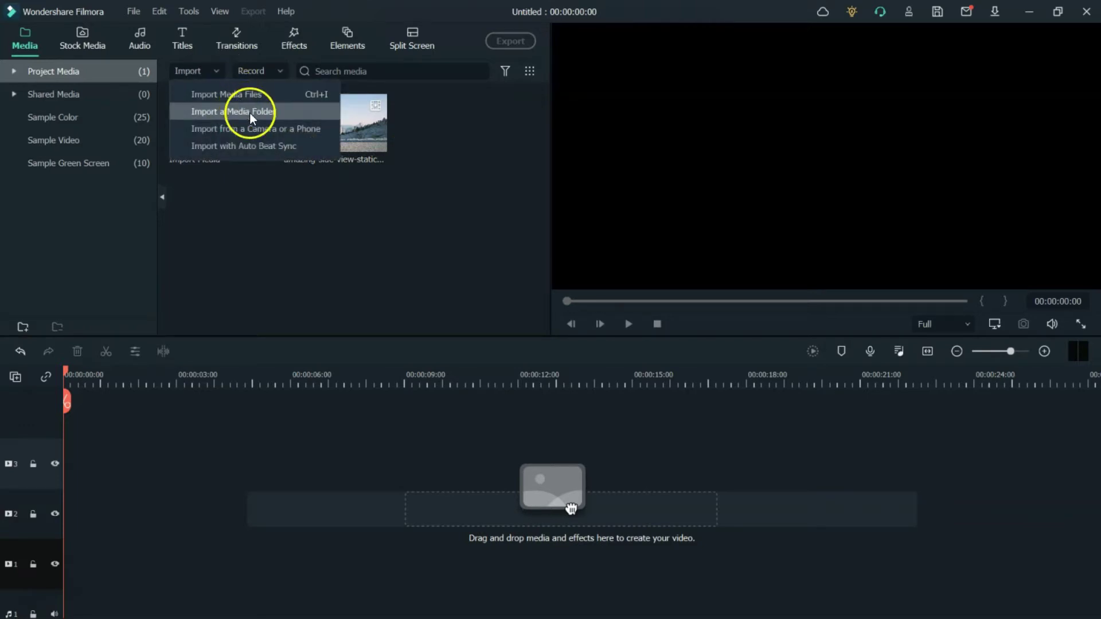
{"action": "left_click", "coordinate": [283, 201]}
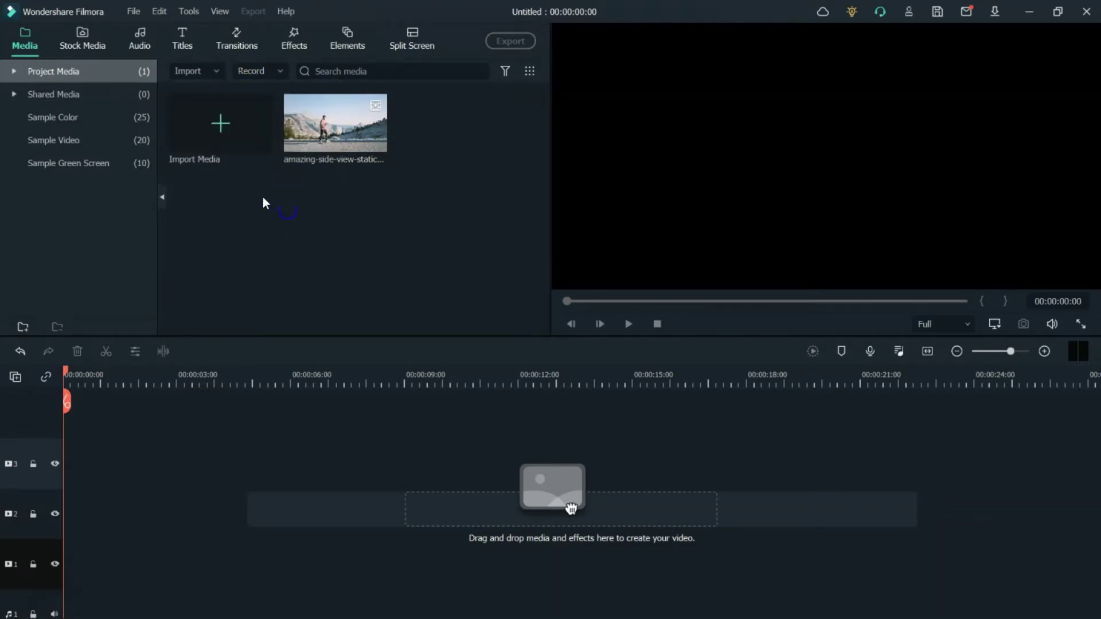
{"action": "left_click", "coordinate": [215, 130]}
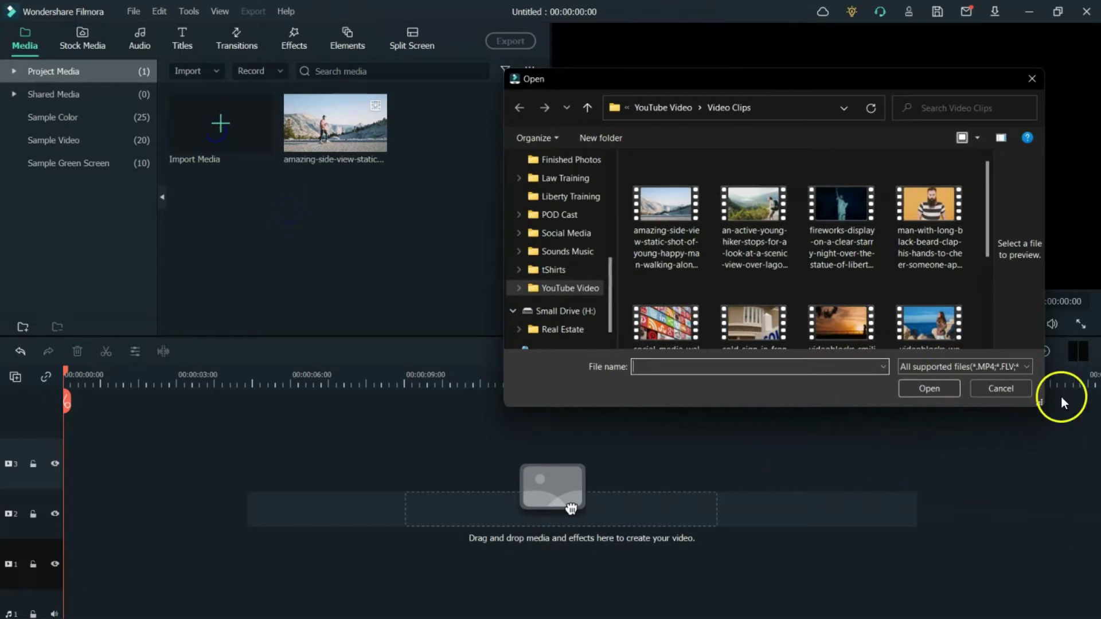
{"action": "left_click", "coordinate": [988, 390]}
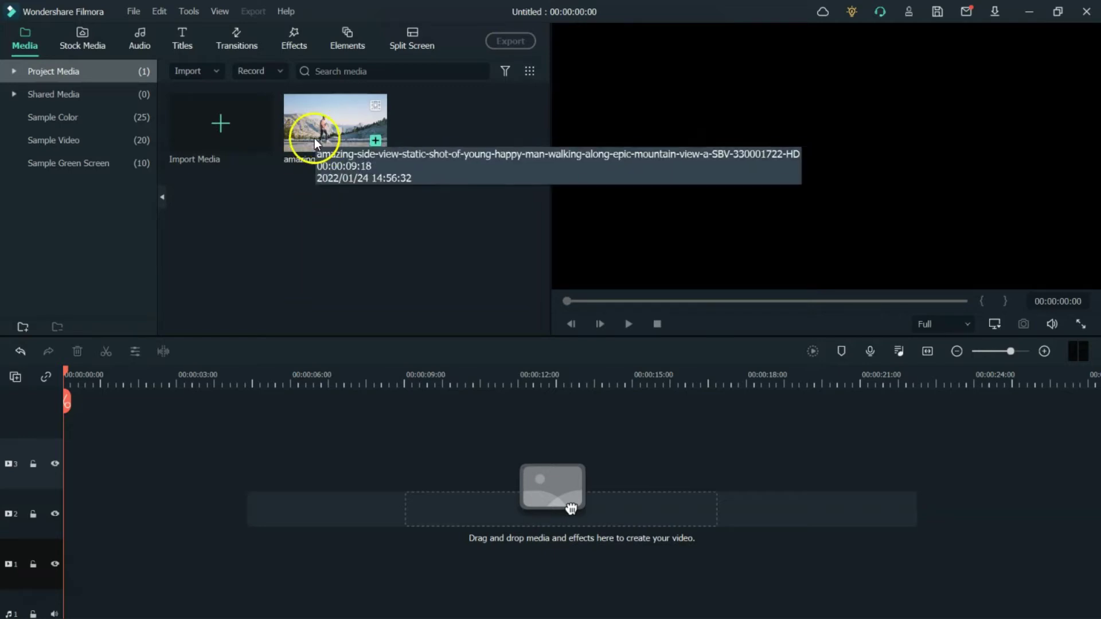
Step: Place the mountain-walk clip on track 1 and a Default Title on track 2 above it
{"action": "left_click_drag", "start_coordinate": [326, 127], "coordinate": [68, 568]}
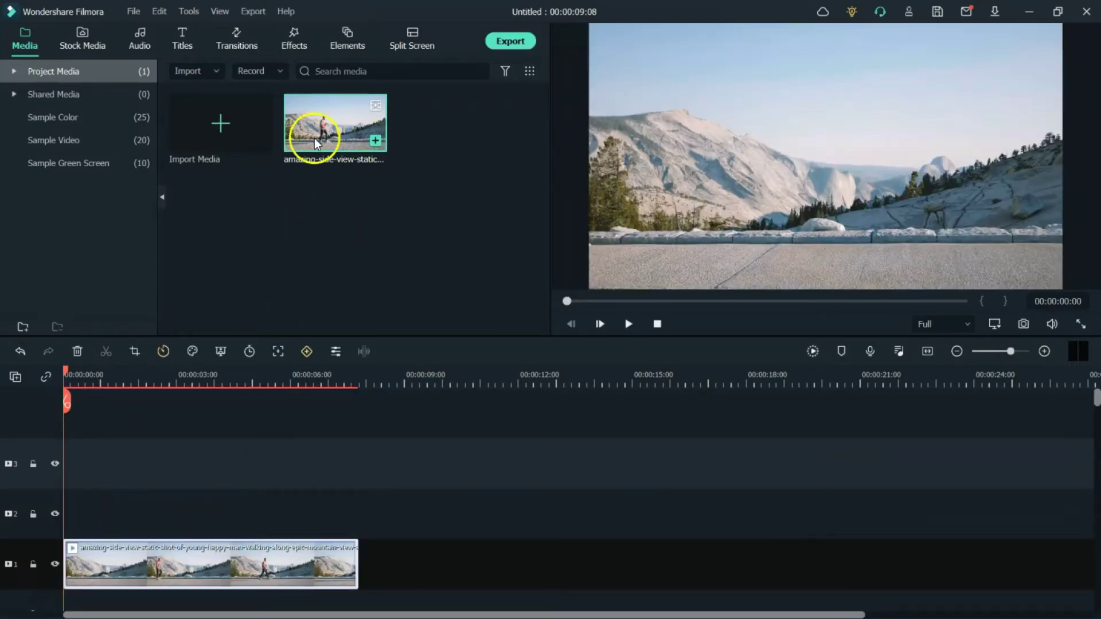
{"action": "left_click", "coordinate": [195, 46]}
{"action": "left_click_drag", "start_coordinate": [226, 128], "coordinate": [148, 537]}
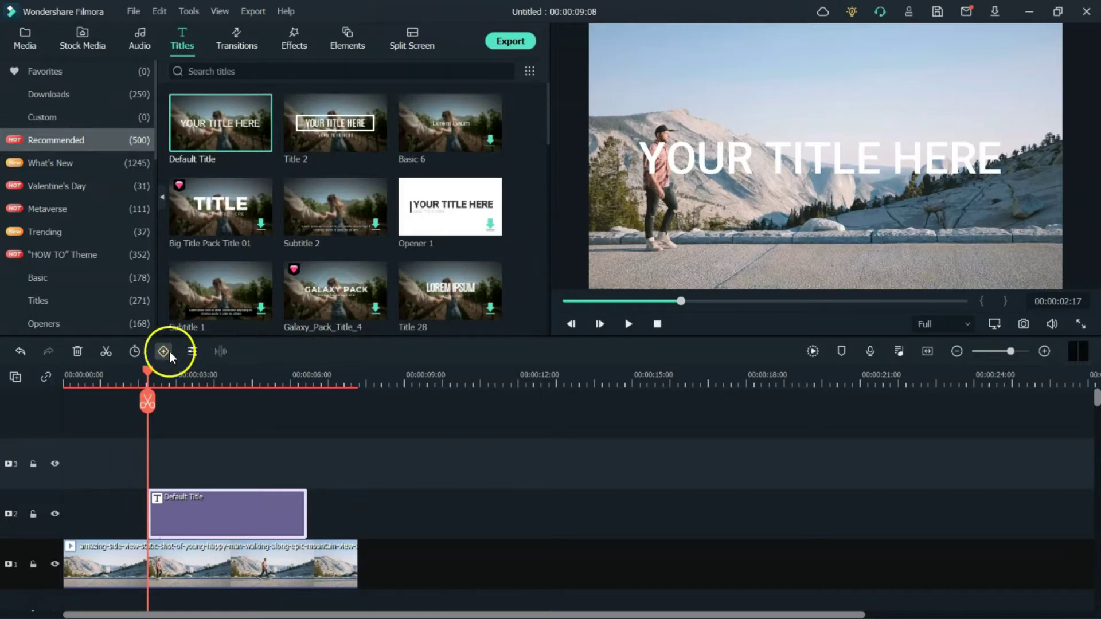
Step: Nudge the title slightly down-right and shrink it to 75.36% scale
{"action": "mouse_move", "coordinate": [148, 373]}
{"action": "left_mouse_down"}
{"action": "mouse_move", "coordinate": [138, 374]}
{"action": "mouse_move", "coordinate": [148, 378]}
{"action": "left_mouse_up"}
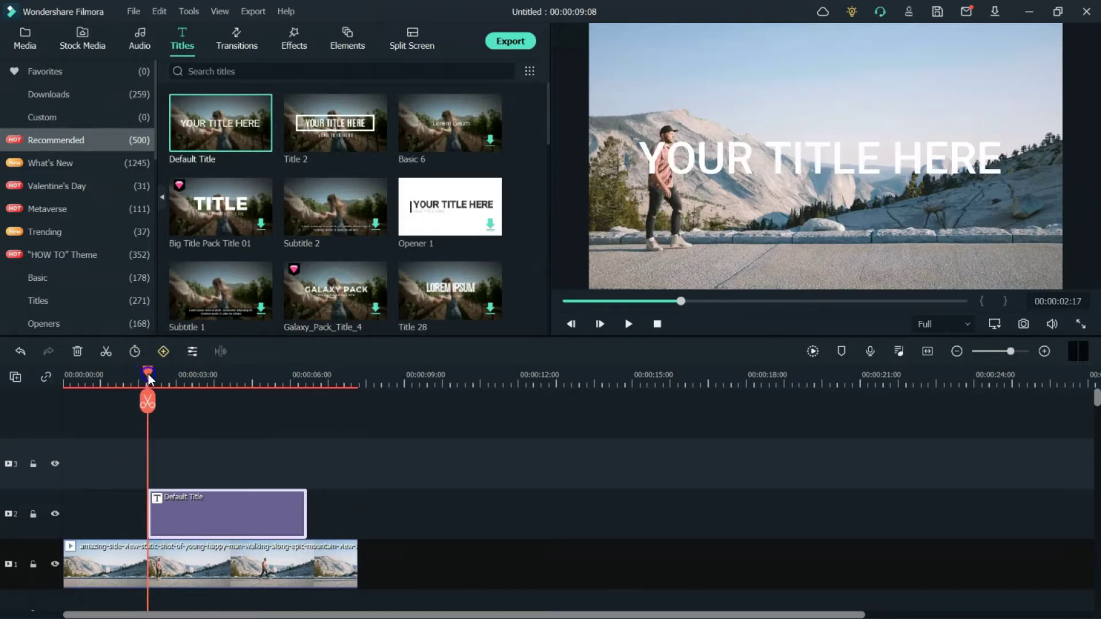
{"action": "left_click", "coordinate": [733, 171]}
{"action": "left_click_drag", "start_coordinate": [733, 171], "coordinate": [745, 173]}
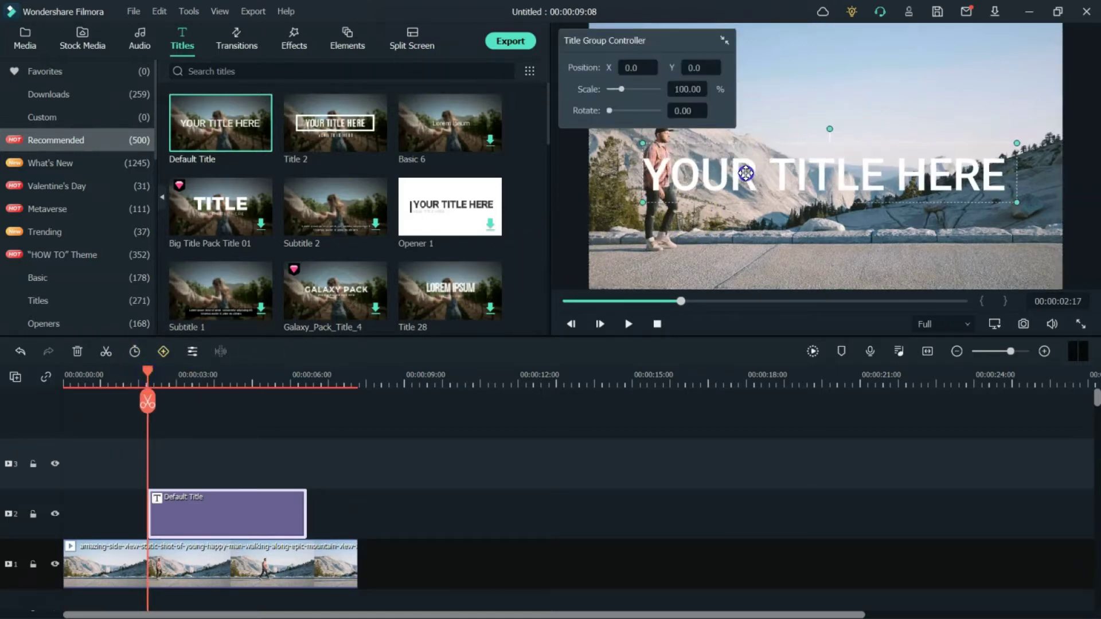
{"action": "left_click", "coordinate": [617, 90]}
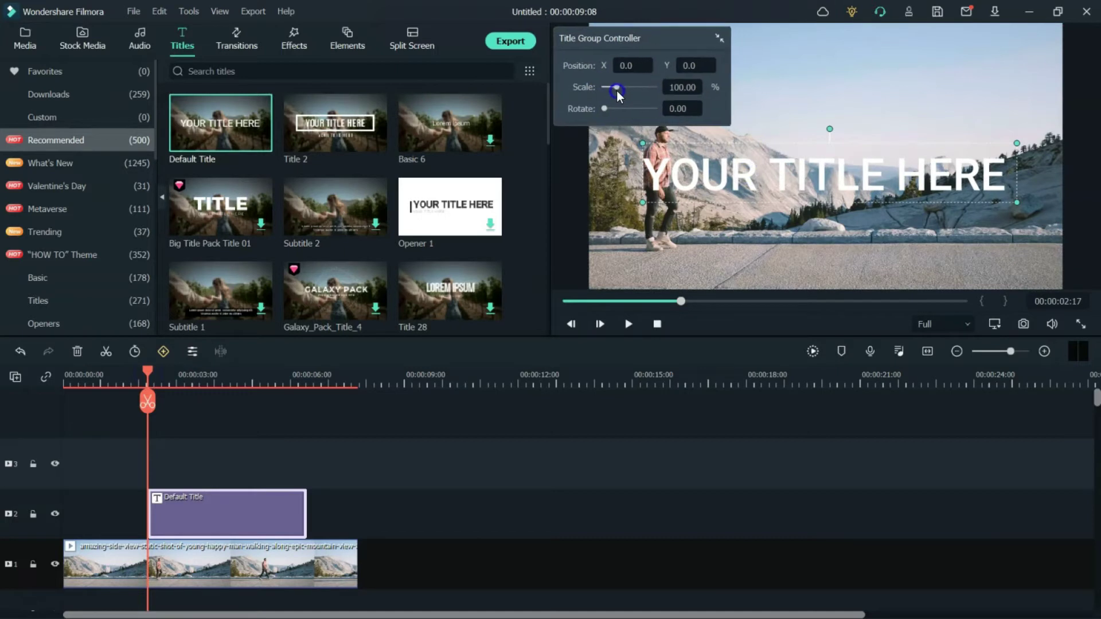
{"action": "left_click_drag", "start_coordinate": [616, 91], "coordinate": [614, 91]}
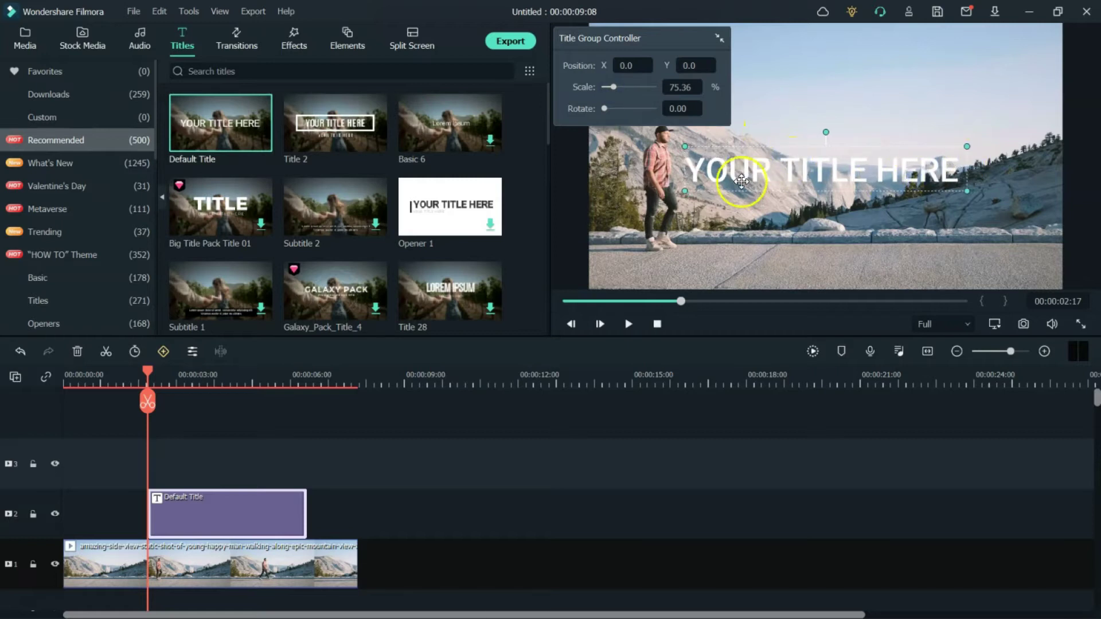
Step: Delete 'YOUR' from the title text so it reads 'TITLE HERE'
{"action": "double_click", "coordinate": [742, 181]}
{"action": "left_click", "coordinate": [168, 143]}
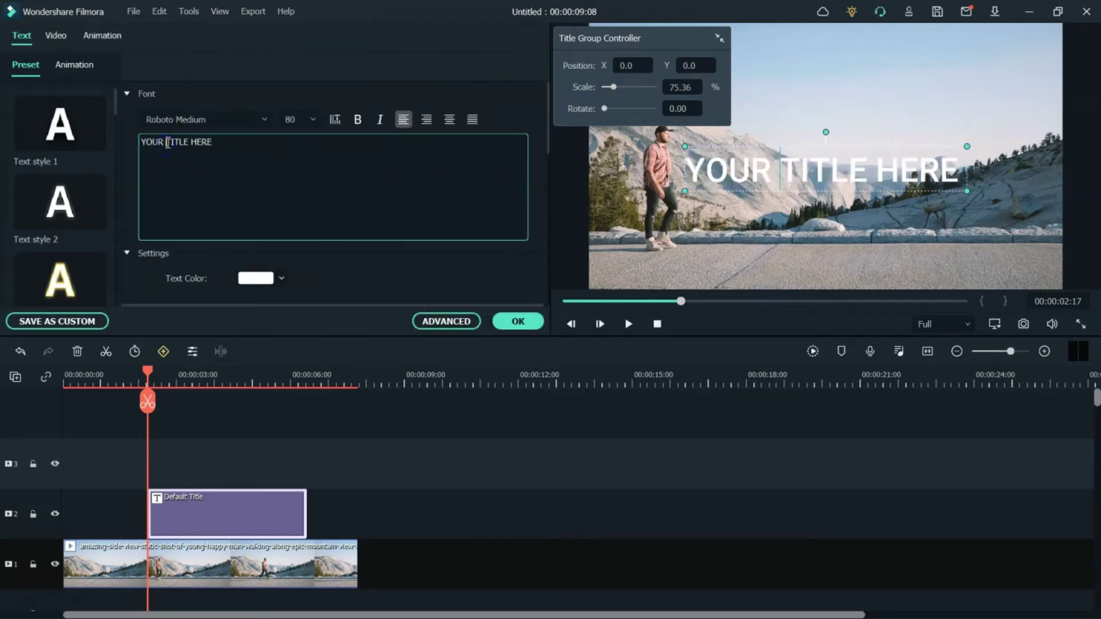
{"action": "left_click_drag", "start_coordinate": [168, 142], "coordinate": [124, 145]}
{"action": "key", "text": "BackSpace"}
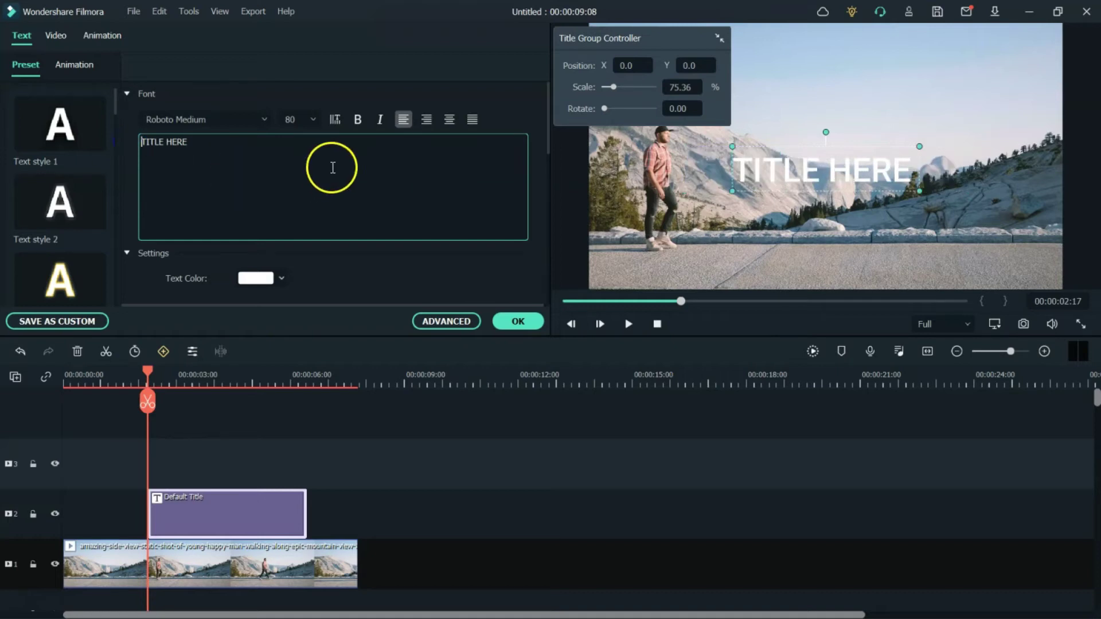
Step: Shift the title slightly left over the mountains and confirm the text edits
{"action": "left_click", "coordinate": [771, 230]}
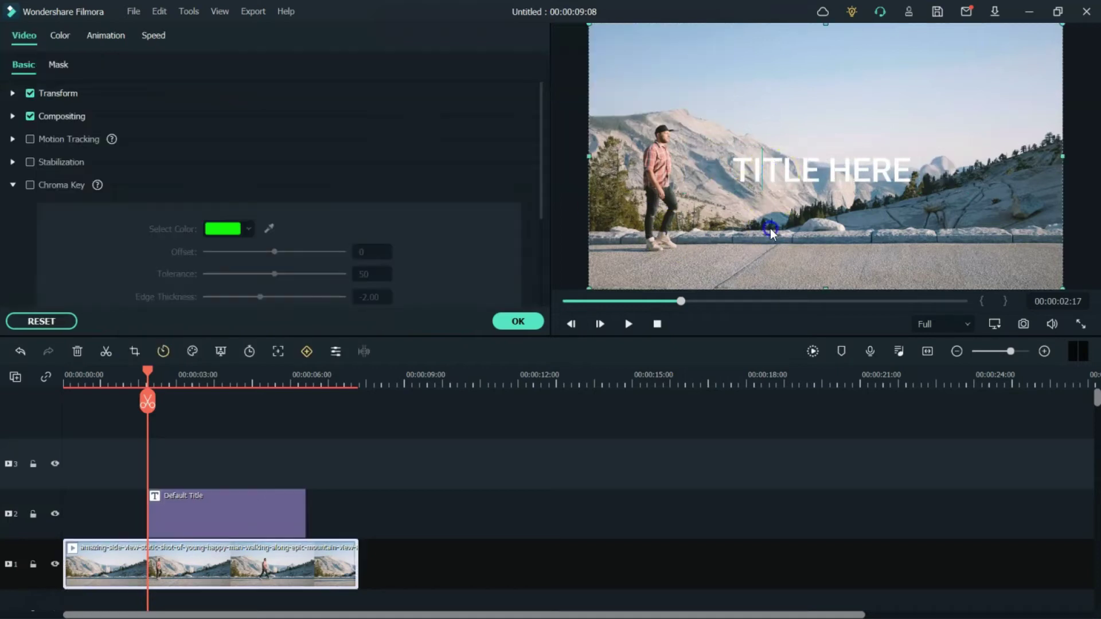
{"action": "left_click_drag", "start_coordinate": [774, 185], "coordinate": [764, 188]}
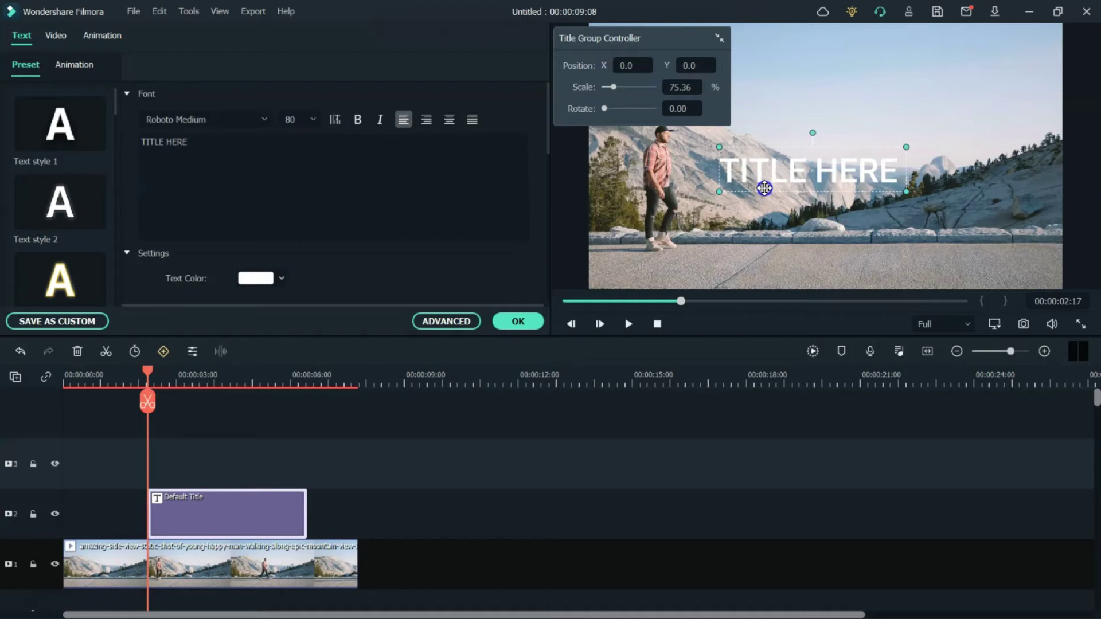
{"action": "left_click", "coordinate": [773, 228]}
{"action": "left_click", "coordinate": [501, 323]}
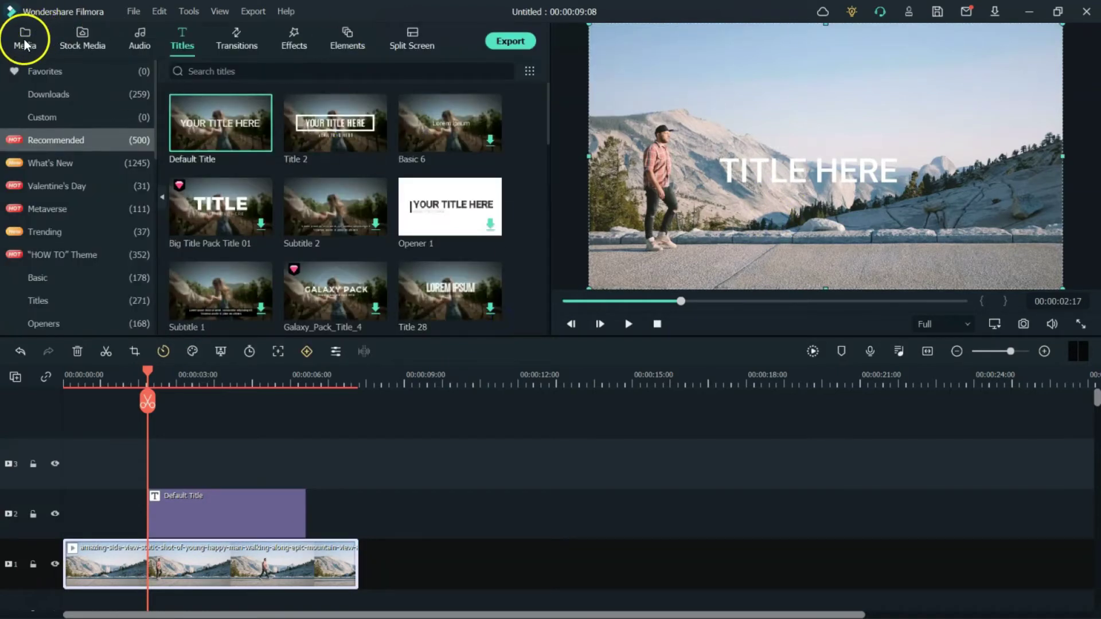
Step: Add a second walking-clip copy on track 3, set the playhead to 00:00:02:17, and show its mask options
{"action": "left_click", "coordinate": [25, 43]}
{"action": "left_click_drag", "start_coordinate": [324, 135], "coordinate": [70, 474]}
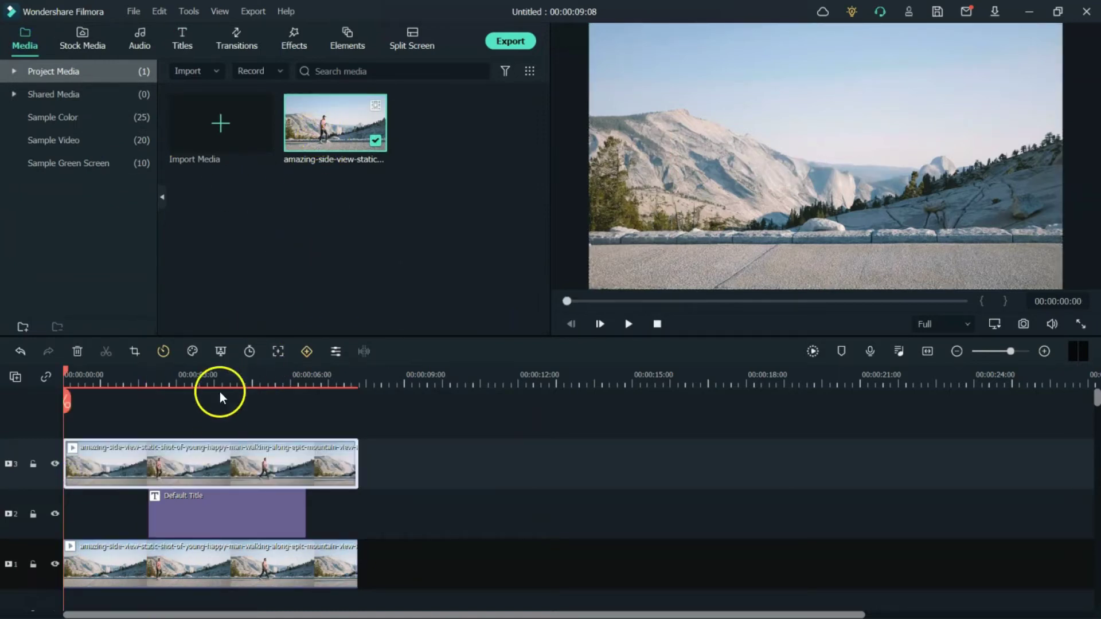
{"action": "left_click", "coordinate": [138, 379]}
{"action": "left_click_drag", "start_coordinate": [137, 375], "coordinate": [146, 378]}
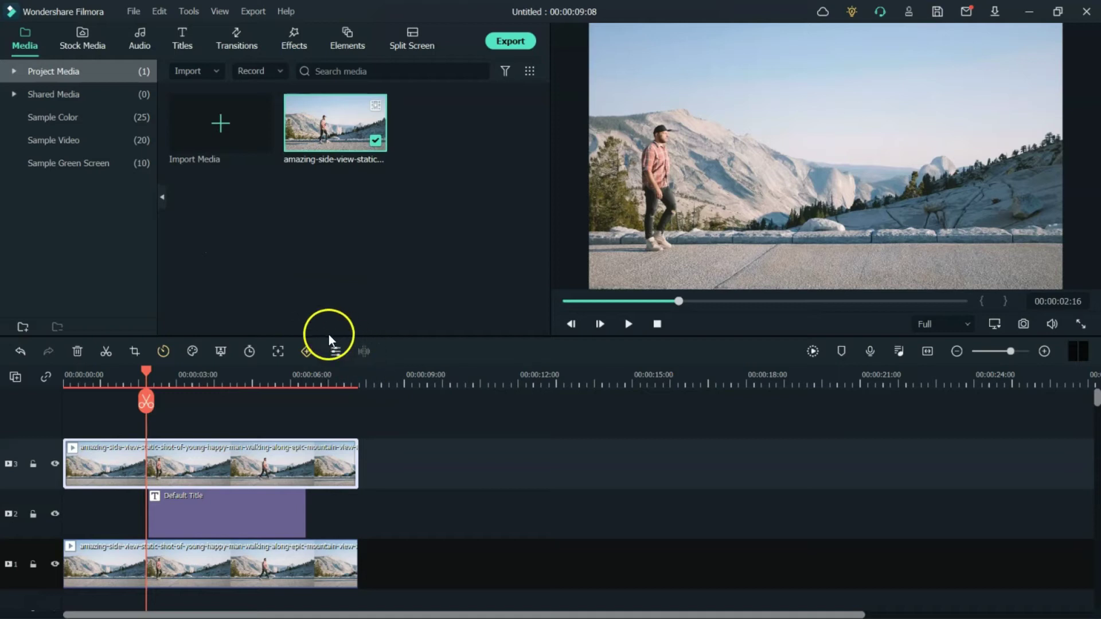
{"action": "left_click", "coordinate": [335, 352]}
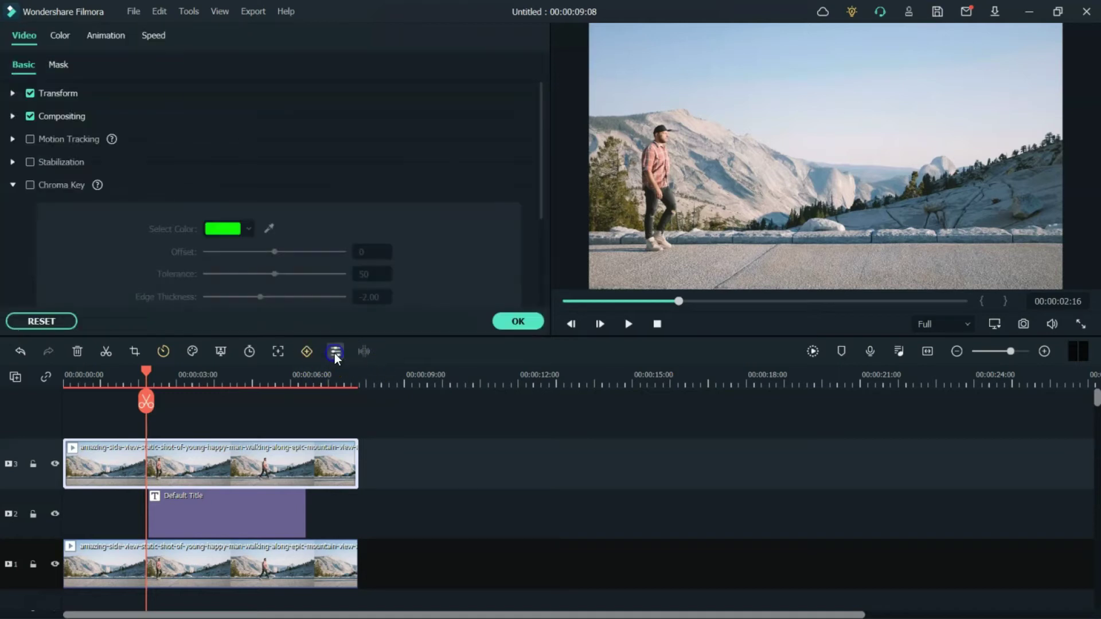
{"action": "left_click", "coordinate": [56, 66]}
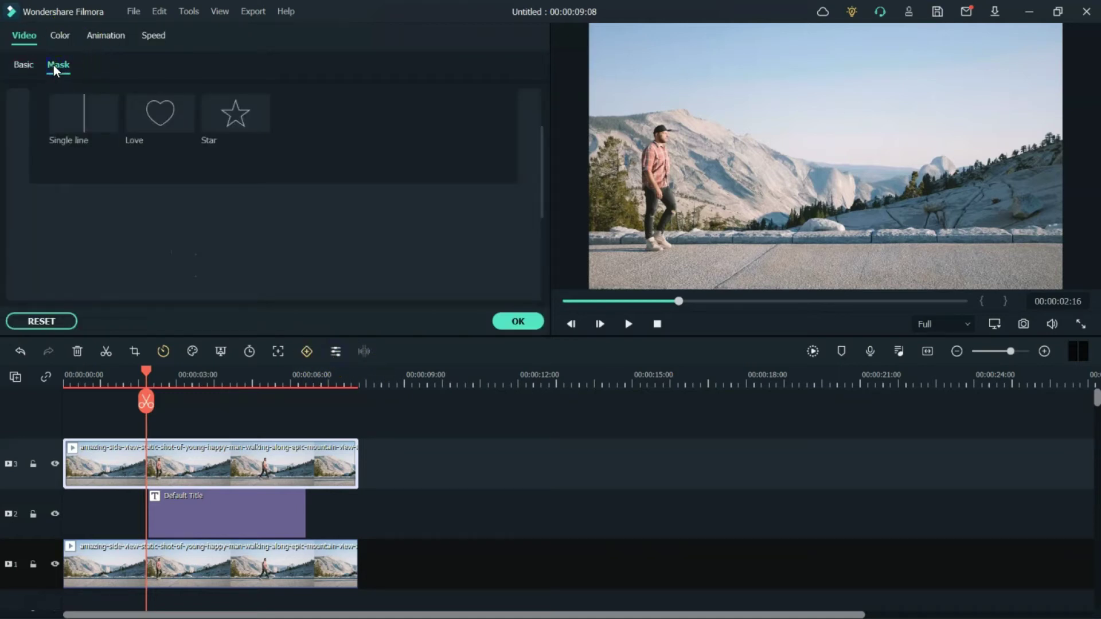
Step: Apply a single-line mask, align it with the man's back, and keyframe it at 4:13
{"action": "left_click", "coordinate": [86, 109]}
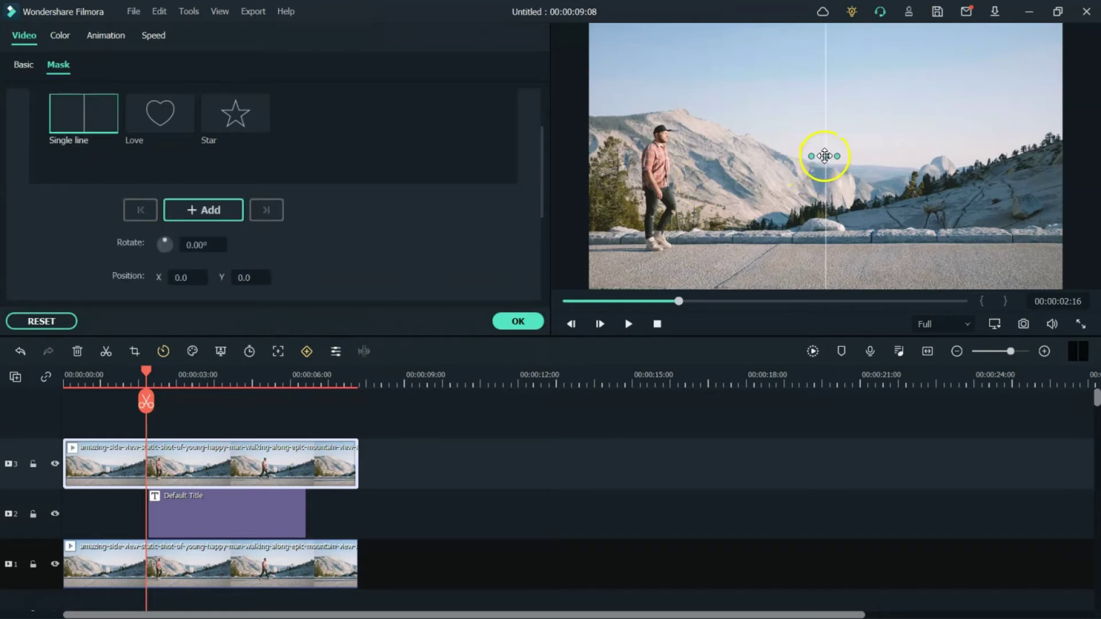
{"action": "left_click_drag", "start_coordinate": [825, 155], "coordinate": [727, 154]}
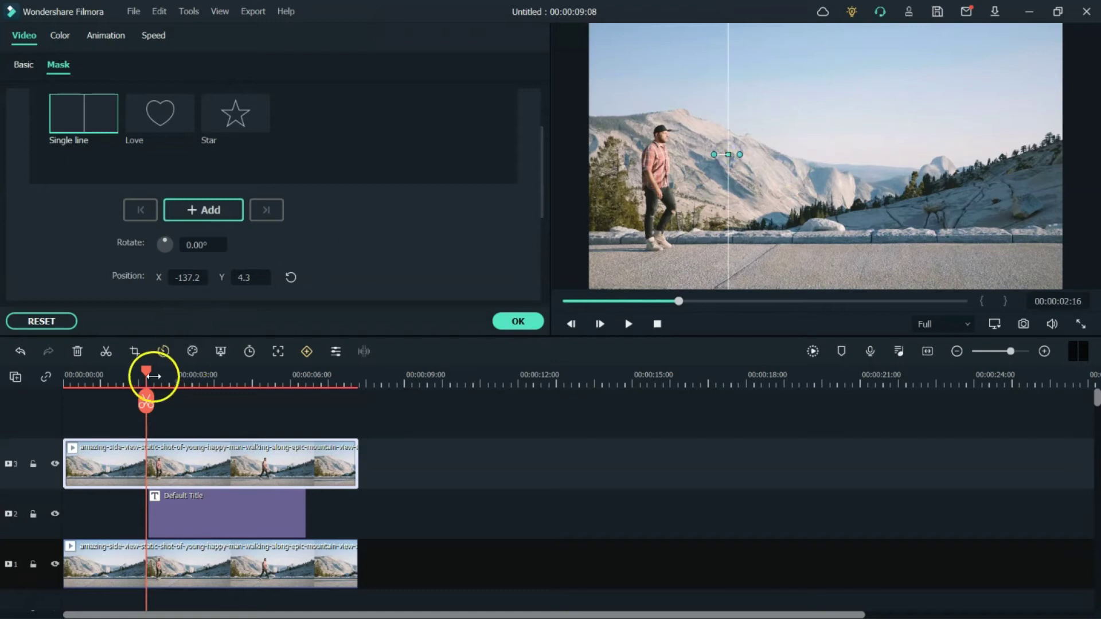
{"action": "left_click_drag", "start_coordinate": [145, 372], "coordinate": [209, 388]}
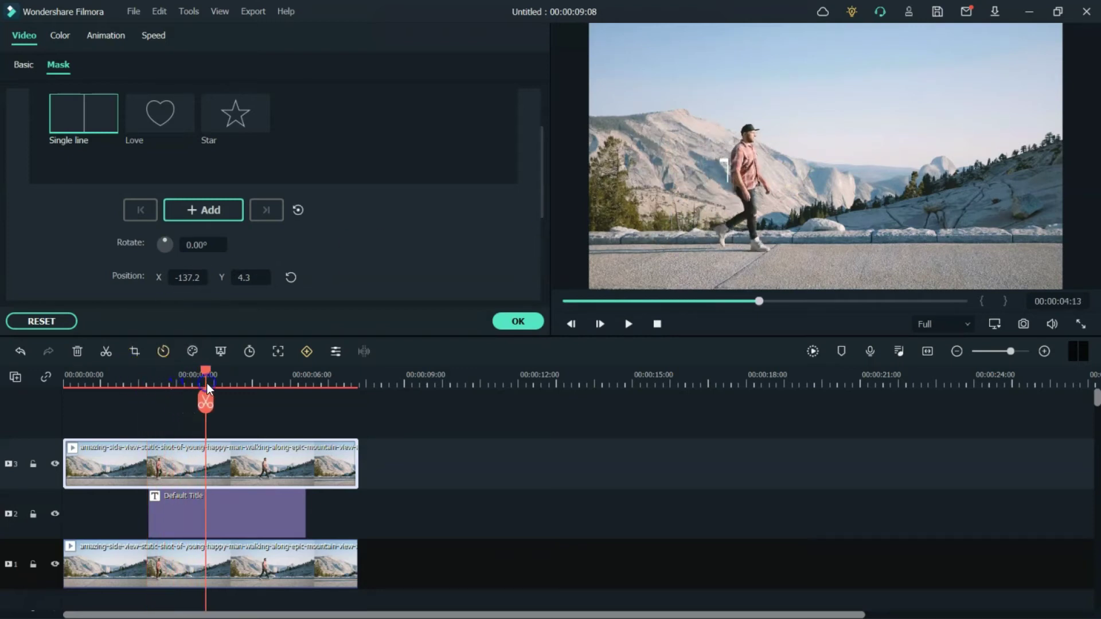
{"action": "left_click", "coordinate": [740, 177]}
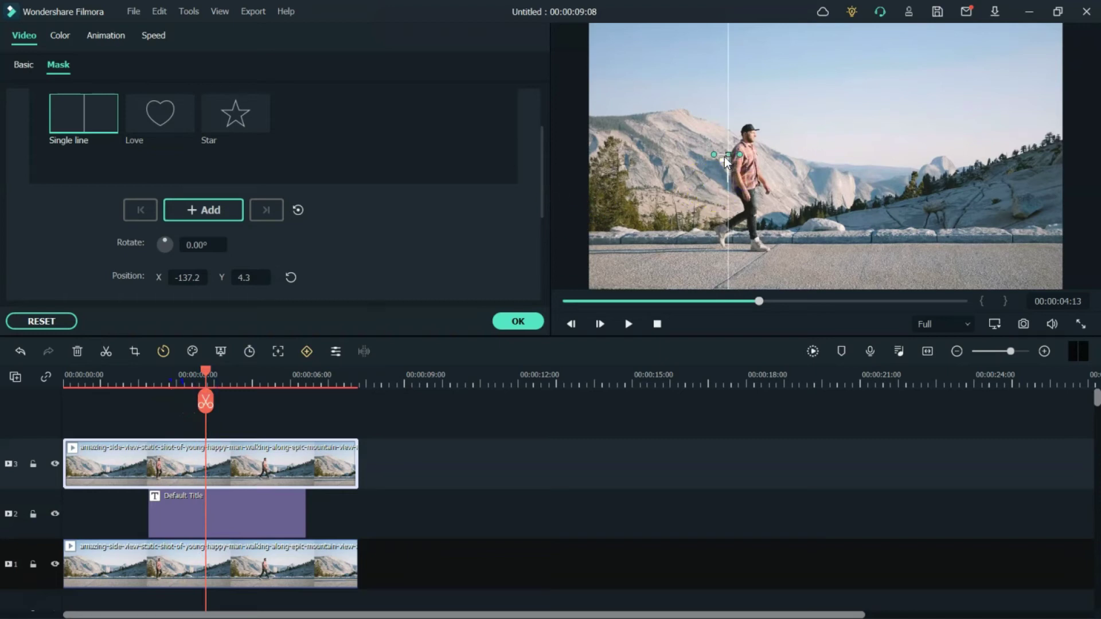
{"action": "left_click_drag", "start_coordinate": [727, 153], "coordinate": [711, 150]}
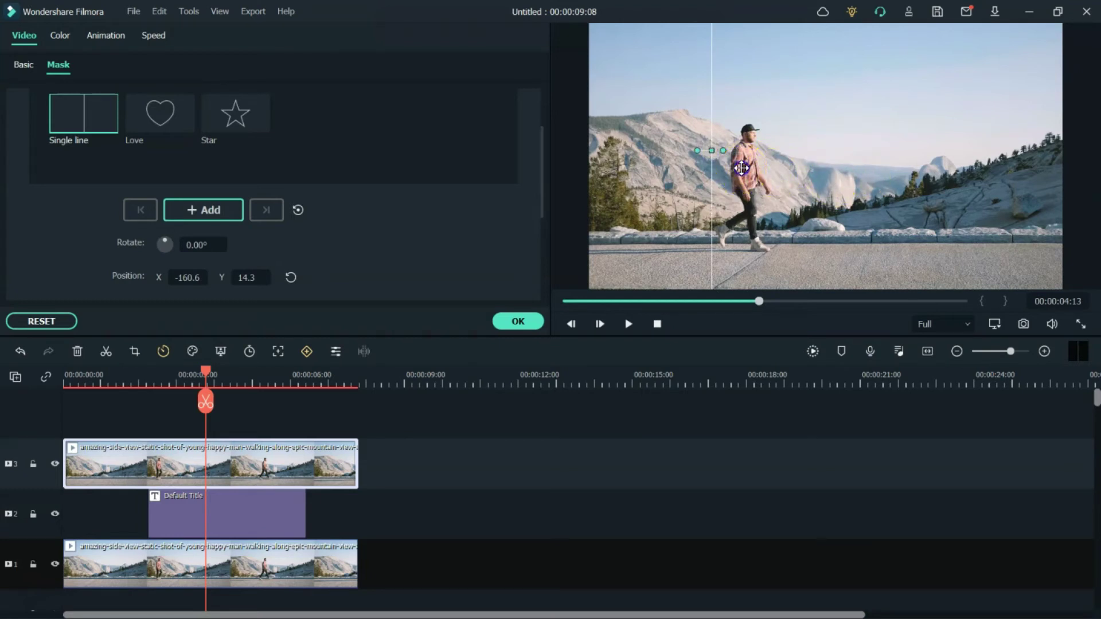
{"action": "left_click_drag", "start_coordinate": [713, 150], "coordinate": [716, 150]}
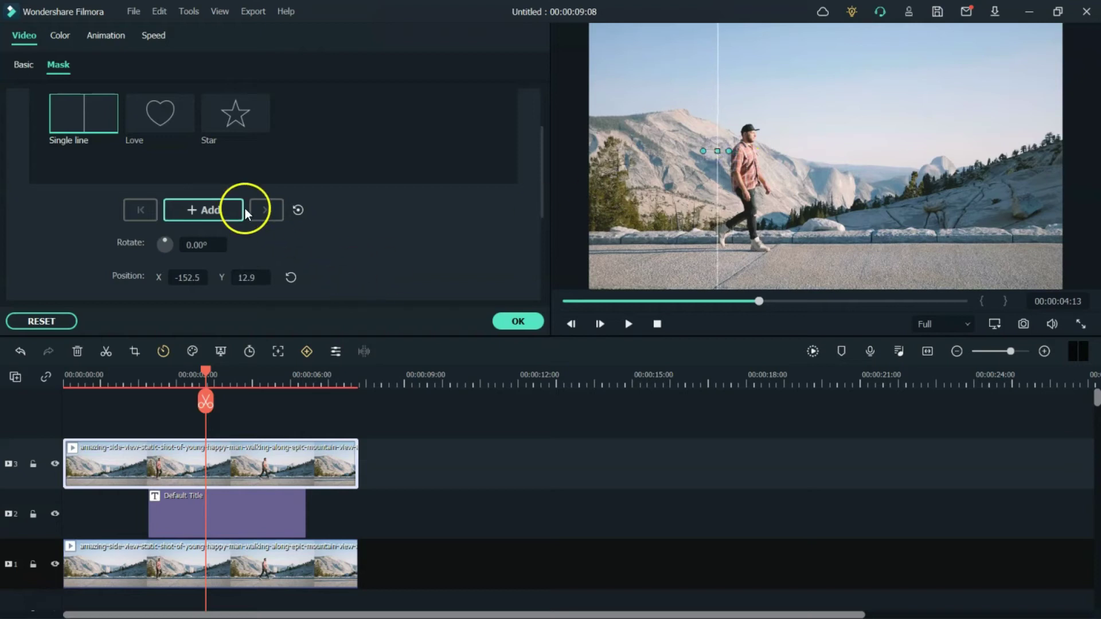
{"action": "left_click", "coordinate": [205, 210]}
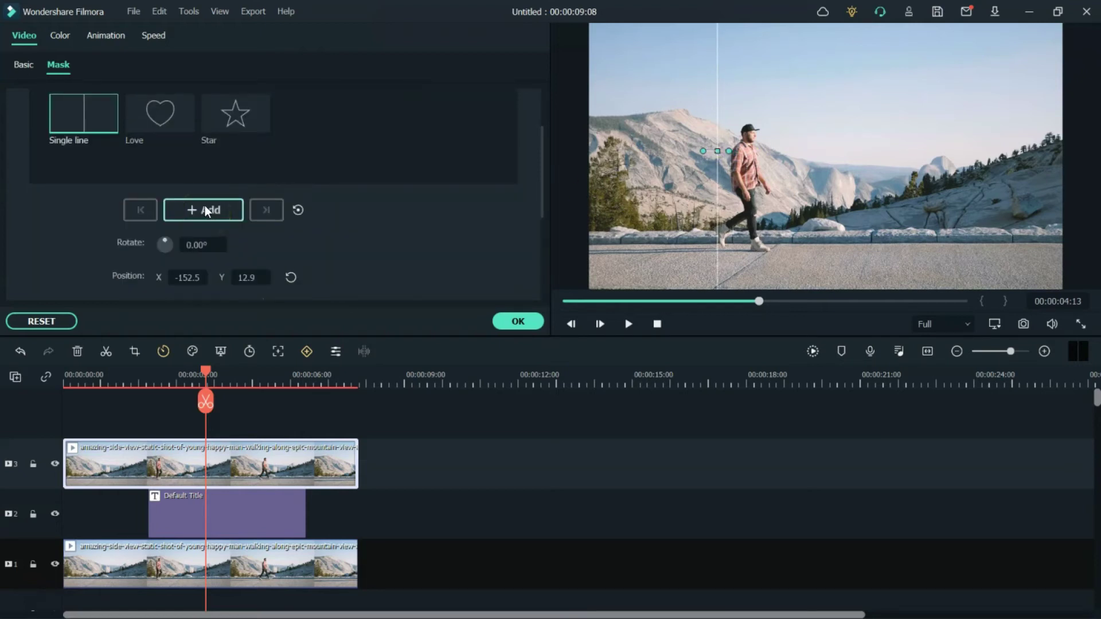
{"action": "left_click", "coordinate": [205, 210]}
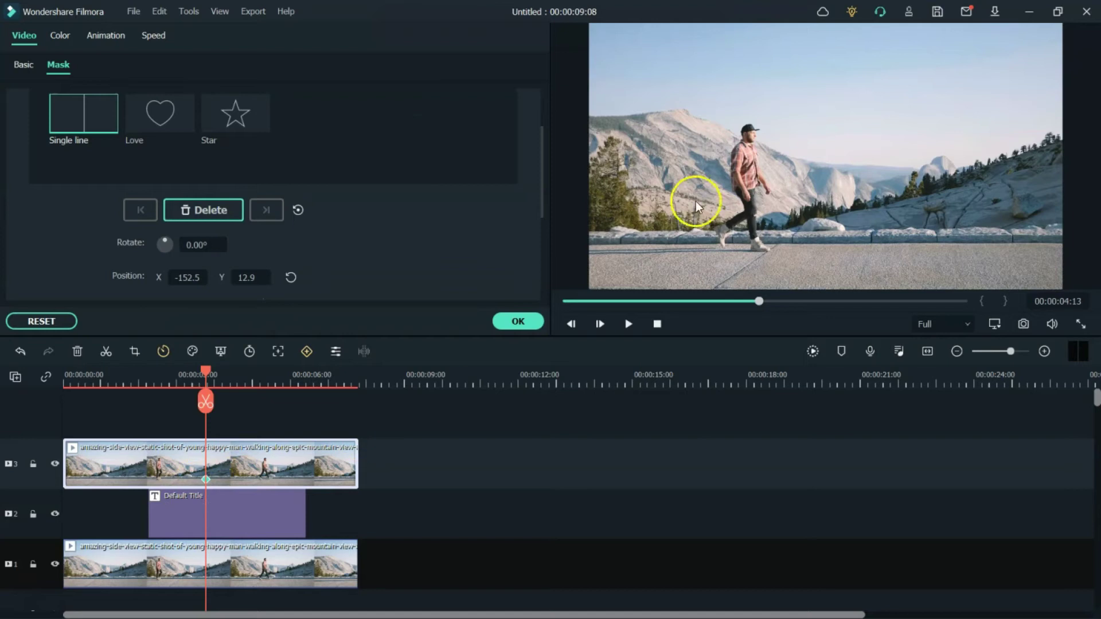
Step: Keyframe the mask line moving right at 5:13, 6:12 and 7:10 to reveal 'TITLE HE'
{"action": "left_click_drag", "start_coordinate": [206, 371], "coordinate": [237, 374]}
{"action": "left_click", "coordinate": [732, 184]}
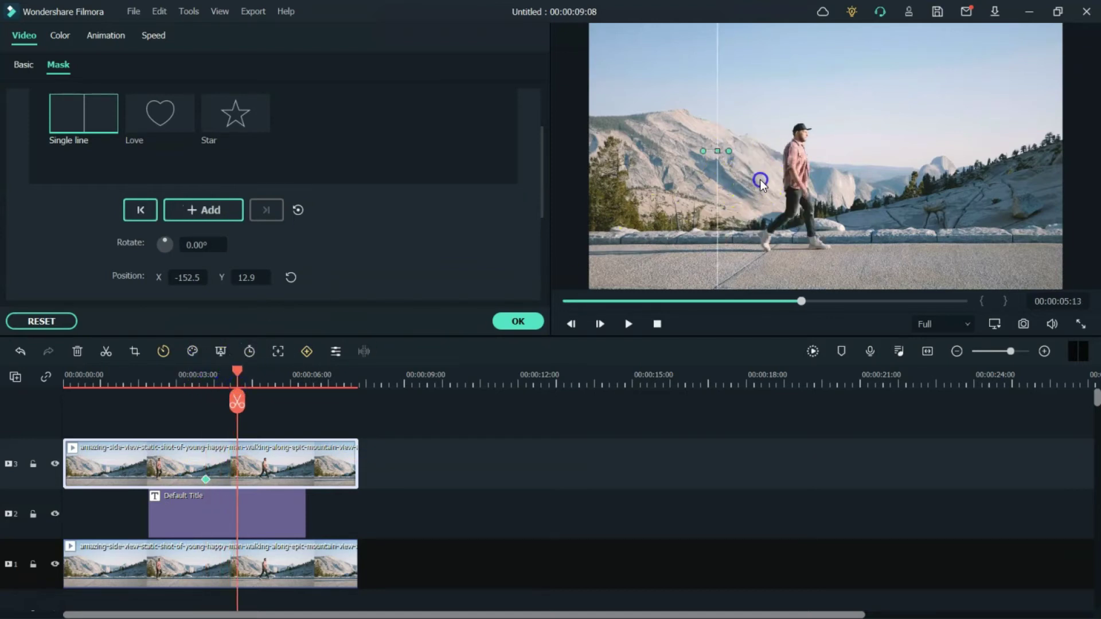
{"action": "left_click_drag", "start_coordinate": [717, 151], "coordinate": [780, 161]}
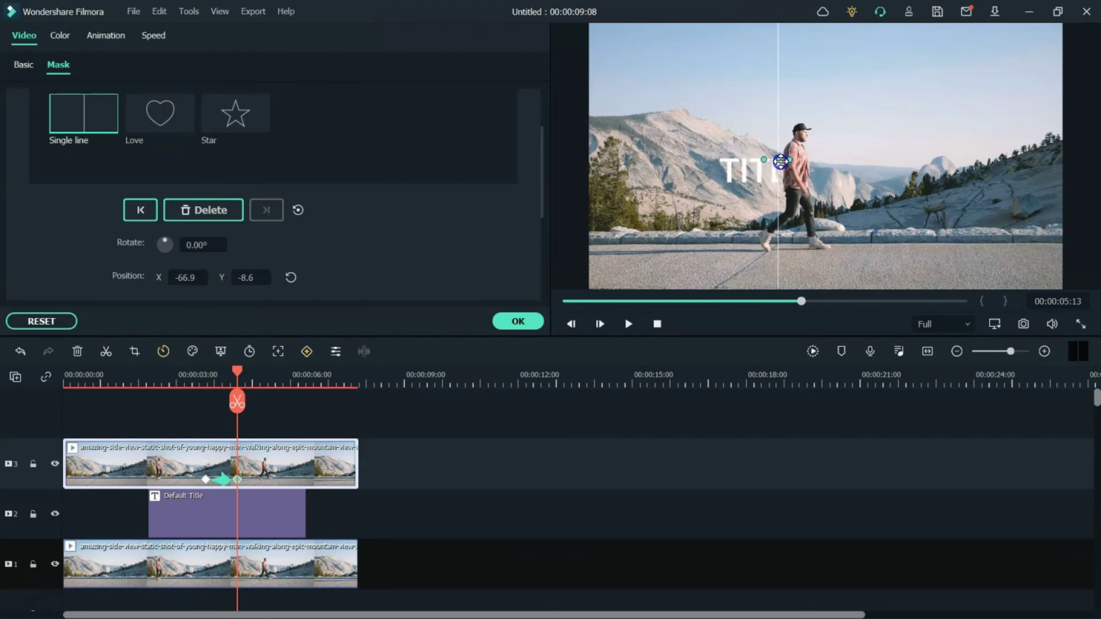
{"action": "left_click_drag", "start_coordinate": [240, 375], "coordinate": [270, 378]}
{"action": "left_click", "coordinate": [796, 165]}
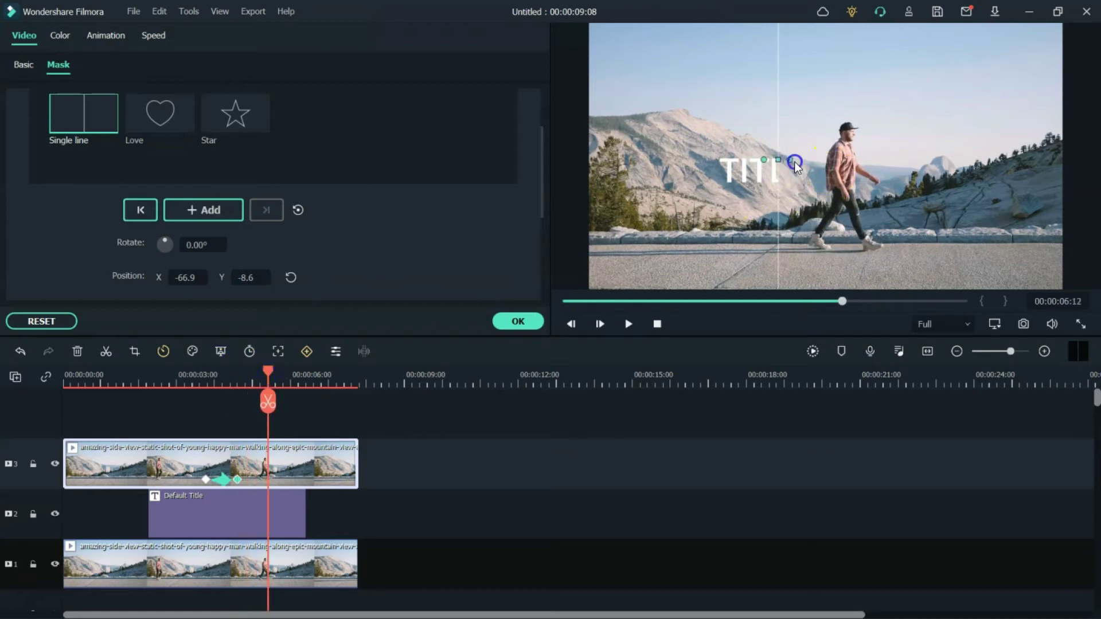
{"action": "left_click_drag", "start_coordinate": [782, 159], "coordinate": [815, 159]}
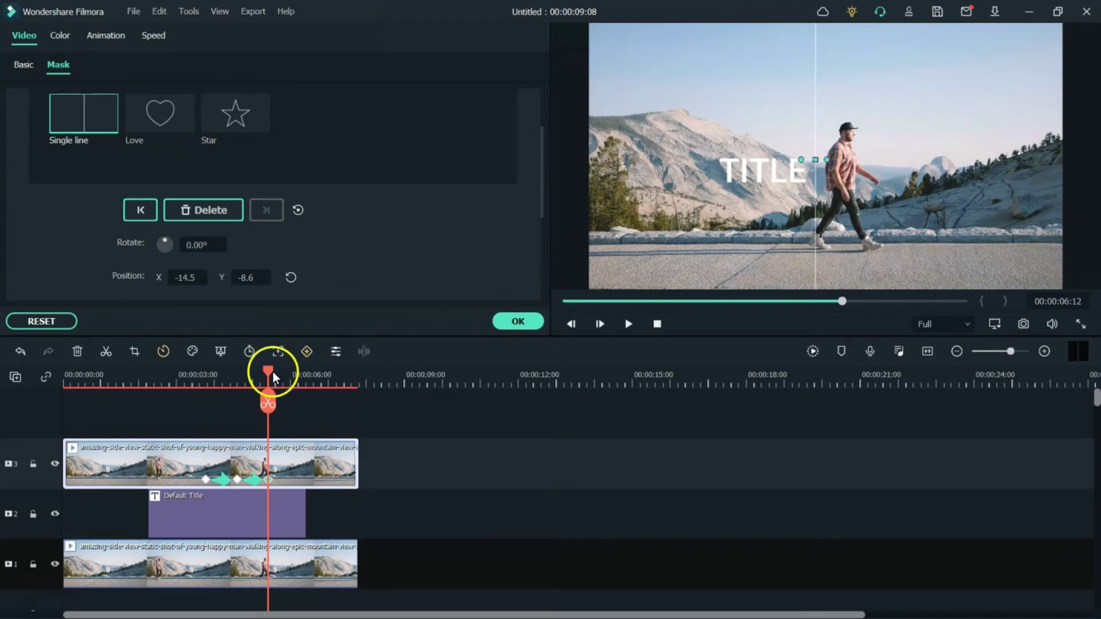
{"action": "left_click_drag", "start_coordinate": [270, 375], "coordinate": [298, 378]}
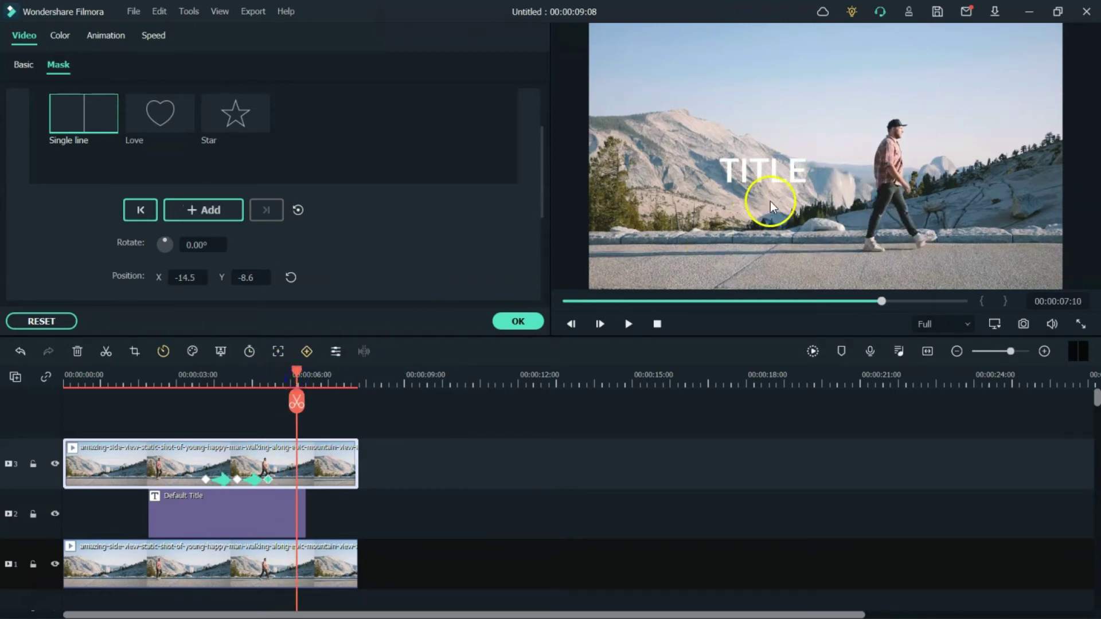
{"action": "left_click", "coordinate": [842, 169]}
{"action": "left_click_drag", "start_coordinate": [816, 160], "coordinate": [870, 167]}
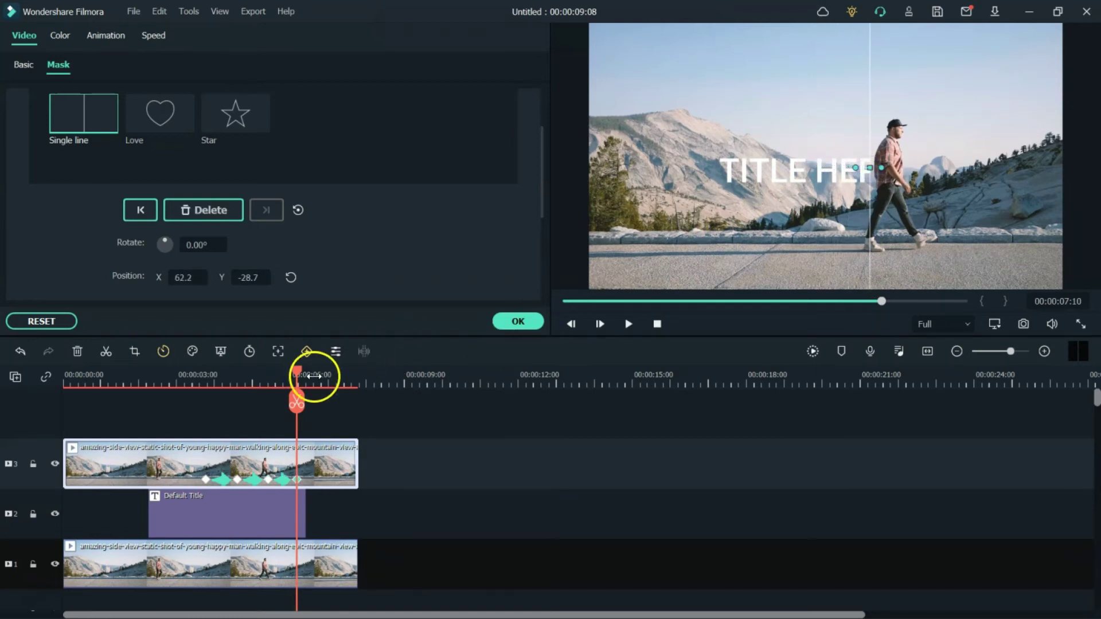
Step: Extend the Default Title clip to the end of the video
{"action": "mouse_move", "coordinate": [301, 377]}
{"action": "left_mouse_down"}
{"action": "mouse_move", "coordinate": [313, 375]}
{"action": "mouse_move", "coordinate": [296, 376]}
{"action": "left_mouse_up"}
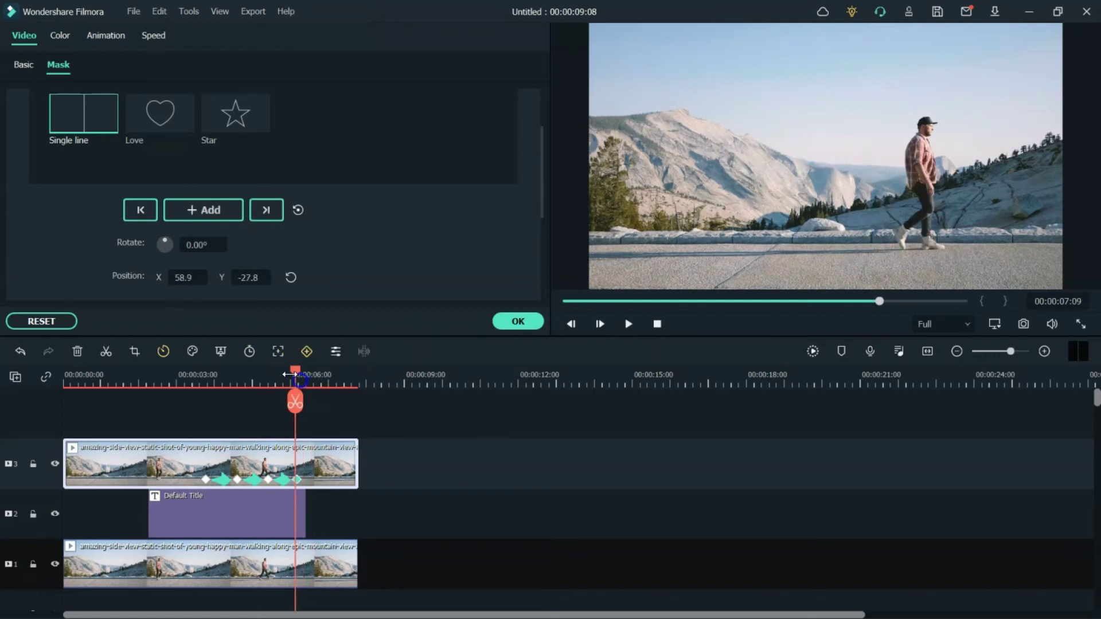
{"action": "left_click", "coordinate": [300, 514]}
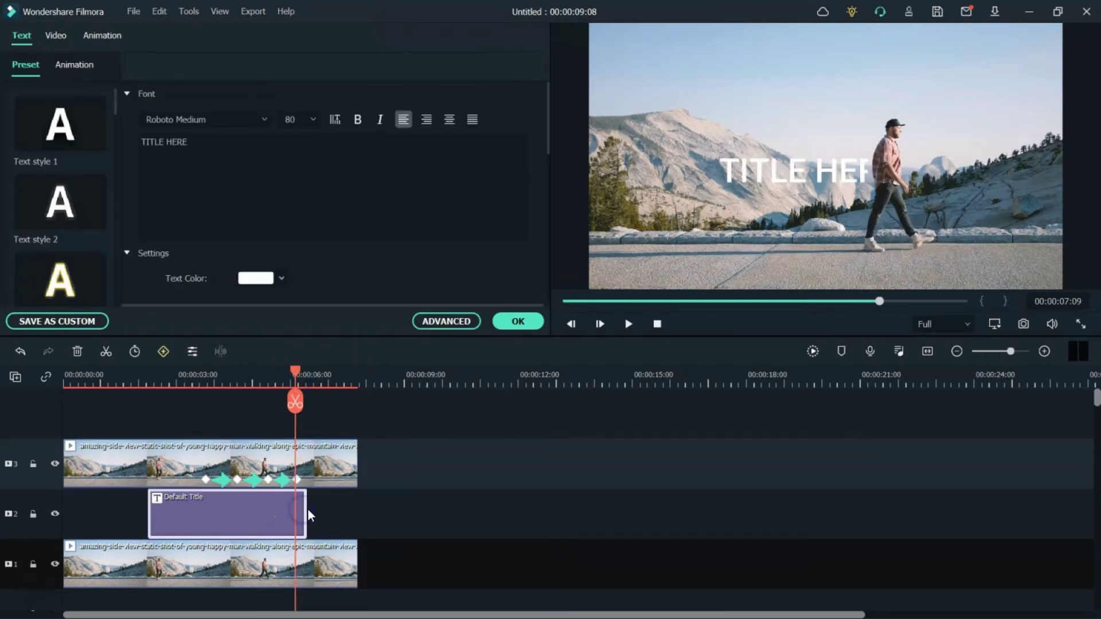
{"action": "left_click_drag", "start_coordinate": [310, 515], "coordinate": [356, 517]}
Step: Add mask keyframes at 8:02 and 9:05, moving the line past the walker to reveal 'TITLE HERE'
{"action": "left_click_drag", "start_coordinate": [296, 372], "coordinate": [318, 378]}
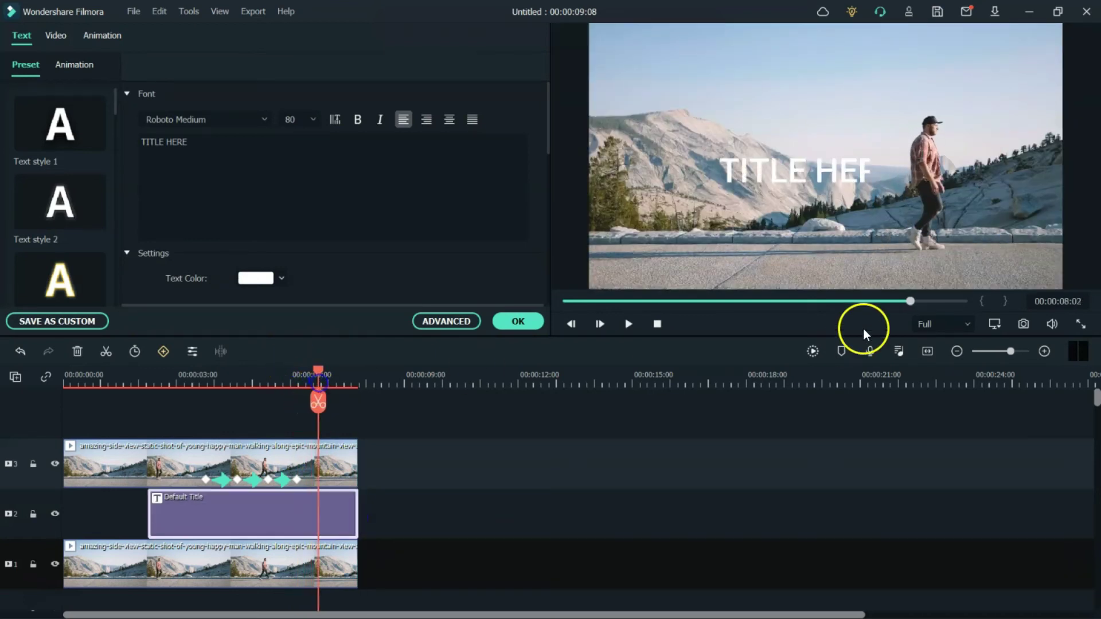
{"action": "left_click", "coordinate": [879, 179]}
{"action": "left_click_drag", "start_coordinate": [872, 167], "coordinate": [902, 170]}
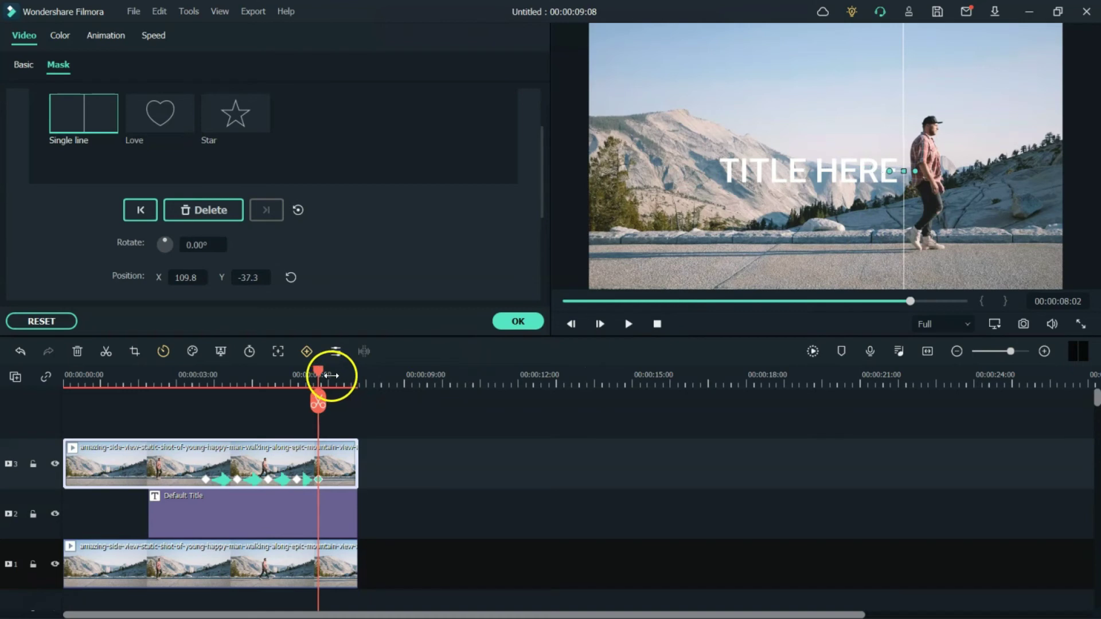
{"action": "left_click_drag", "start_coordinate": [321, 374], "coordinate": [357, 388]}
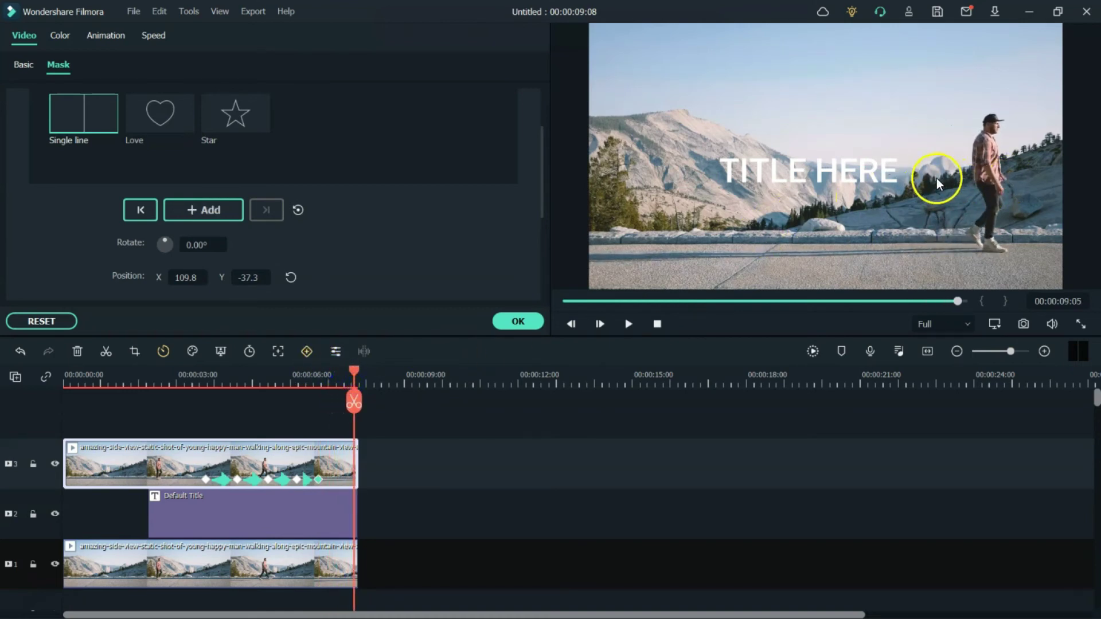
{"action": "left_click_drag", "start_coordinate": [904, 172], "coordinate": [968, 190]}
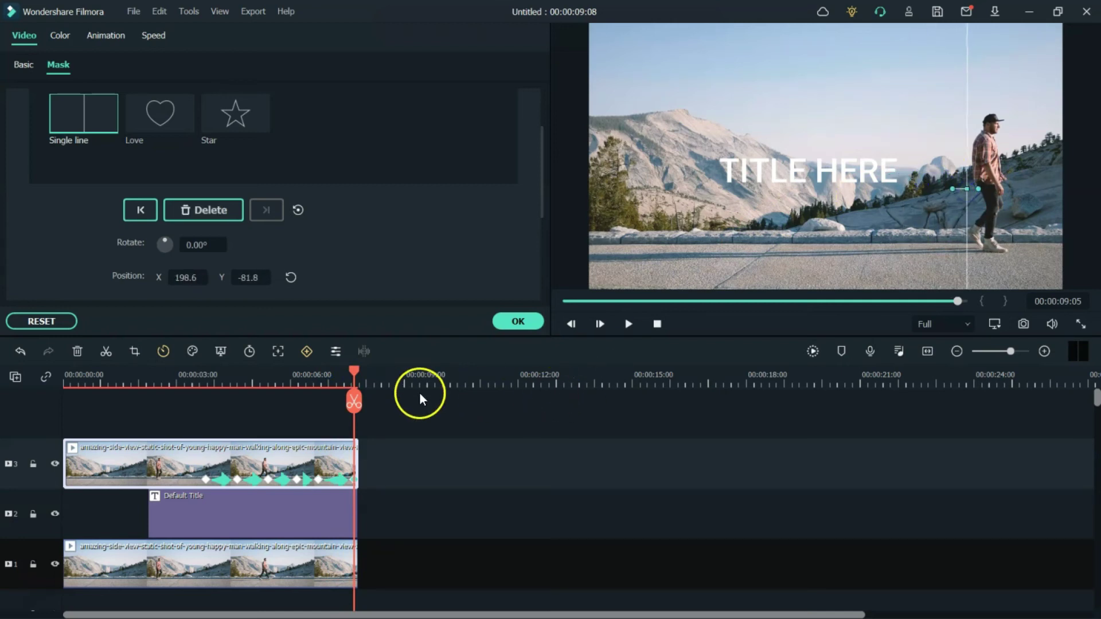
{"action": "left_click_drag", "start_coordinate": [354, 376], "coordinate": [33, 459]}
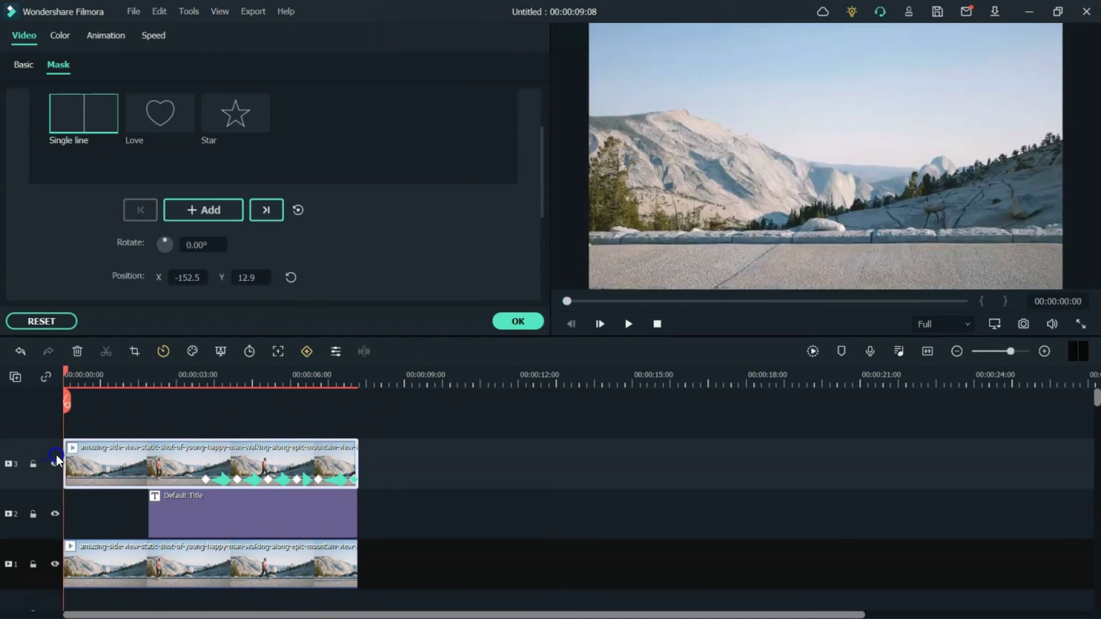
Step: Play back the title reveal, confirm the mask settings, then scrub back to check it
{"action": "left_click", "coordinate": [631, 325]}
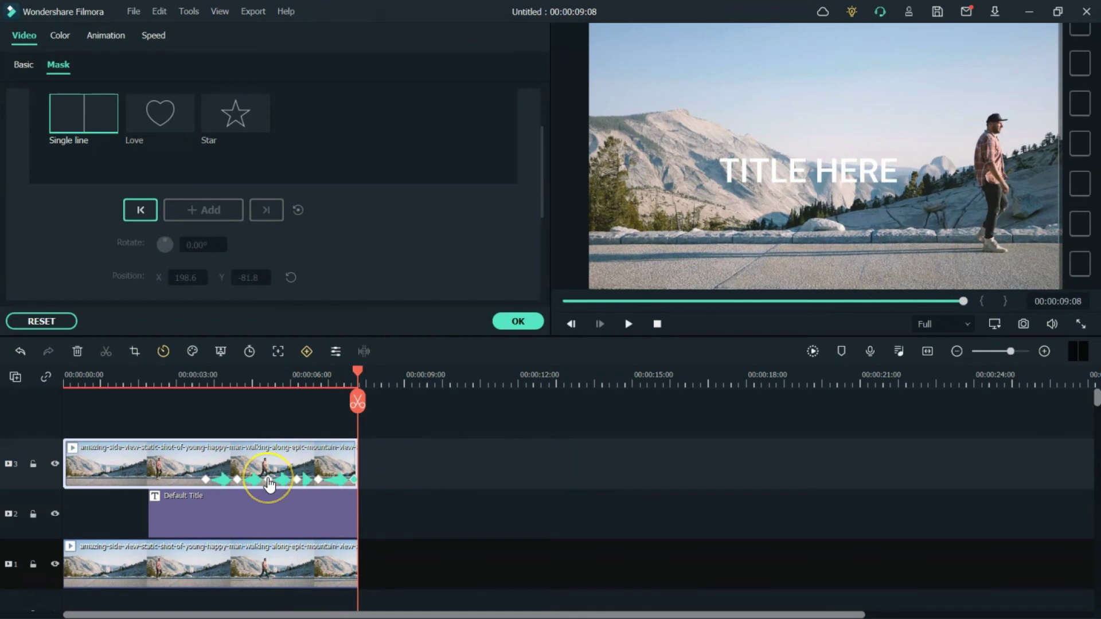
{"action": "left_click", "coordinate": [517, 321]}
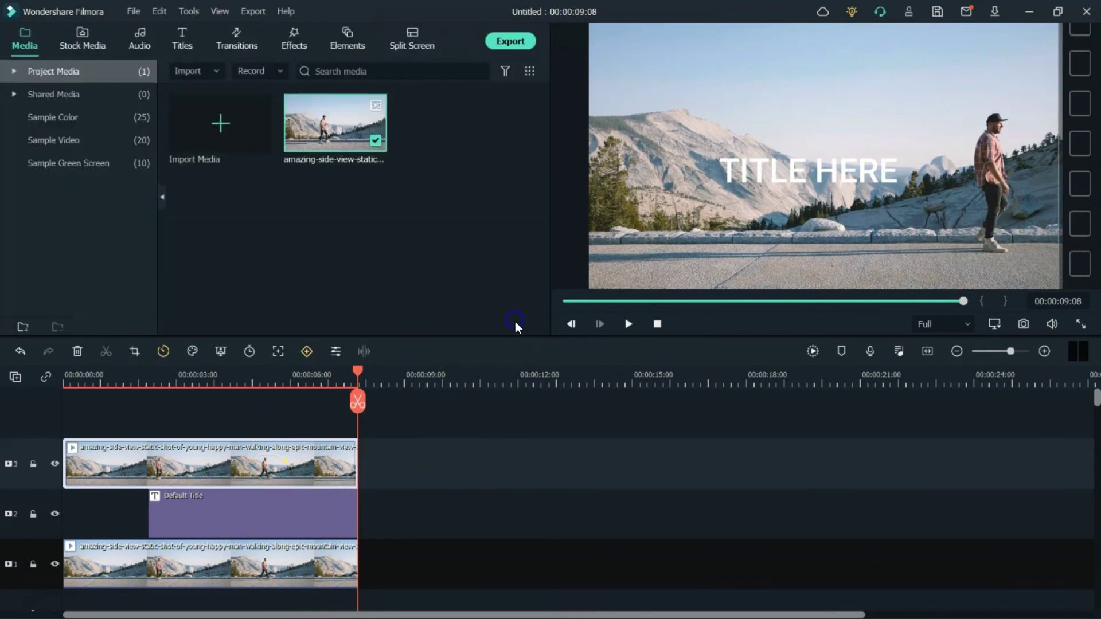
{"action": "left_click_drag", "start_coordinate": [355, 376], "coordinate": [330, 425]}
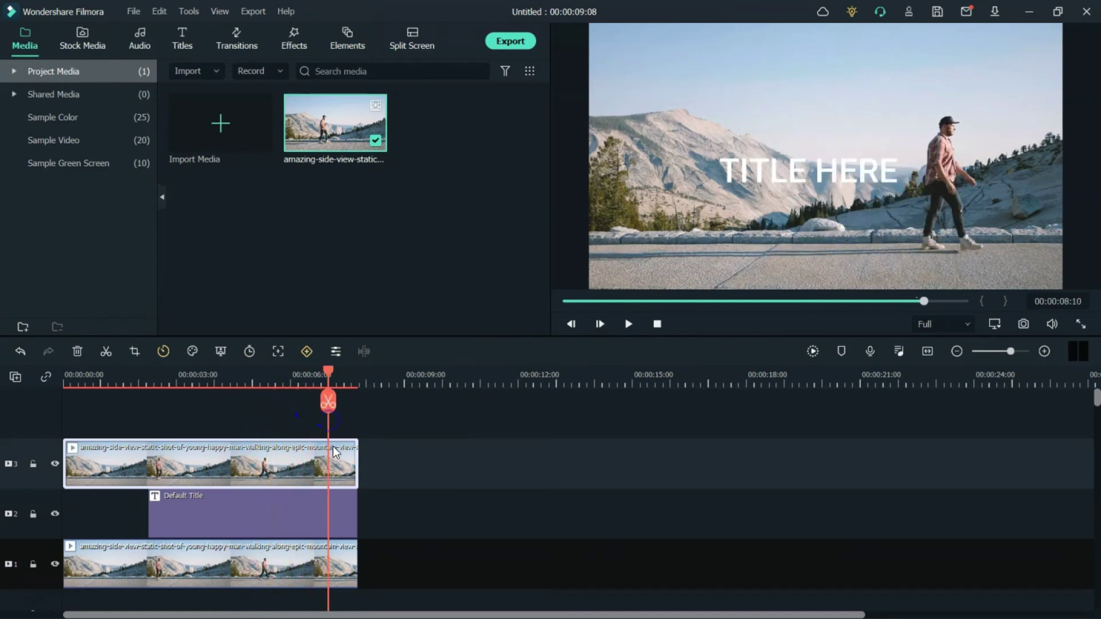